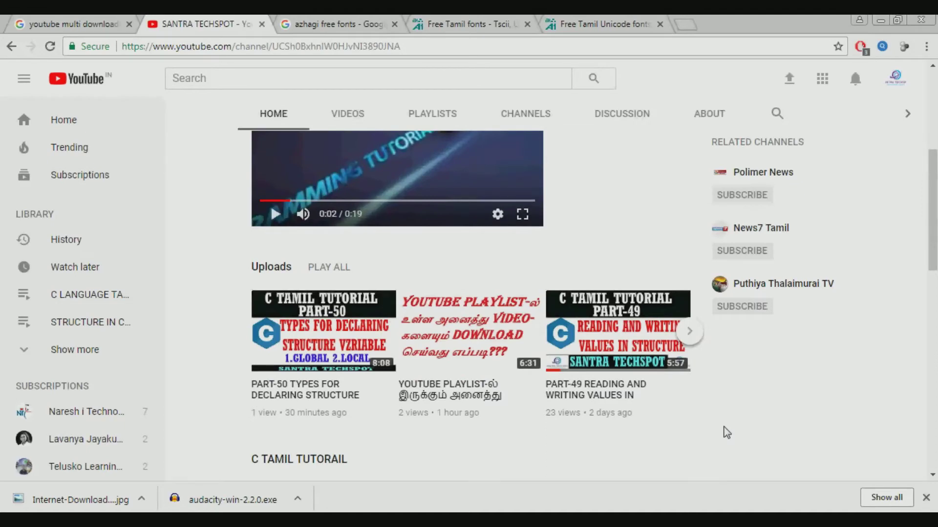
- Scroll the YouTube channel page back up to the top
scroll(762, 447, "up", 4)
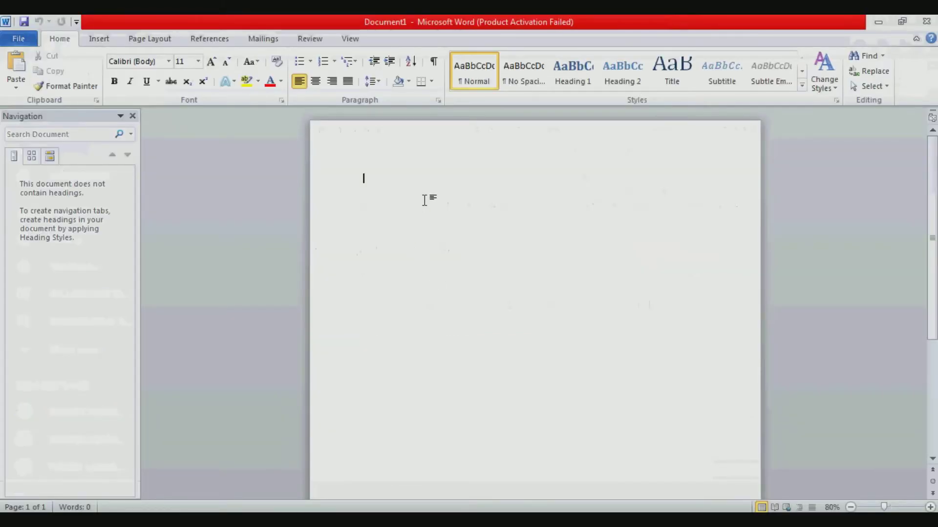
- Type the Tamil word தமிழ் on the blank page and select it
type("தமிழ்")
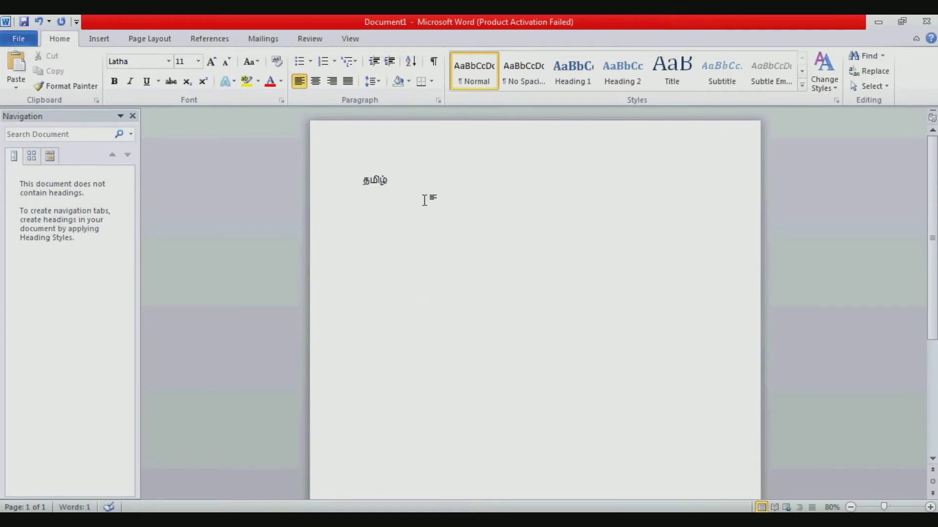
key("Left")
key("Left")
double_click(371, 181)
- Preview several fonts on தமிழ், keep Latha, and return to the browser
left_click(138, 63)
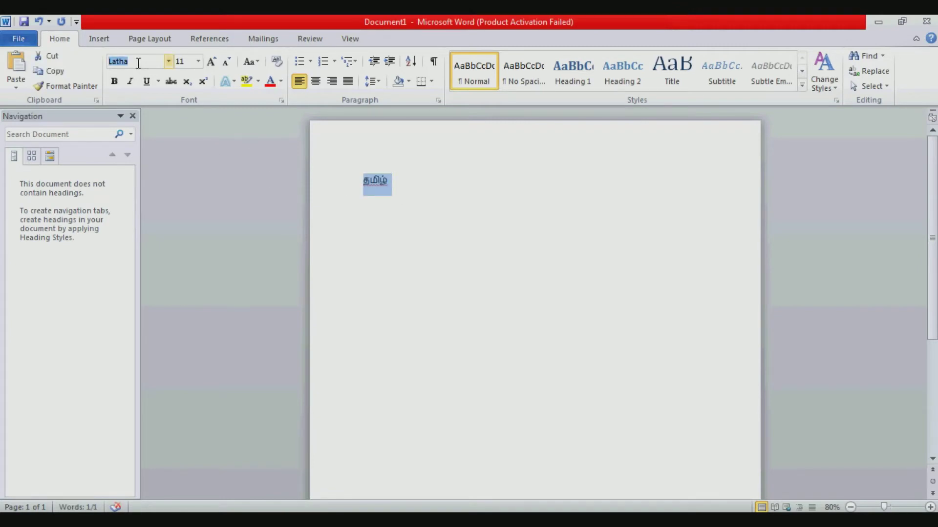
type("w")
key("Up")
key("Up")
key("Up")
key("Up")
key("Up")
key("Up")
key("Up")
key("Up")
key("Up")
key("Up")
key("Up")
key("Up")
key("Up")
key("Up")
key("Up")
key("Up")
key("Up")
key("Up")
key("Up")
key("Up")
key("Up")
key("Up")
key("Up")
key("Up")
key("Up")
key("Up")
key("Up")
key("Up")
key("Up")
key("Up")
key("Up")
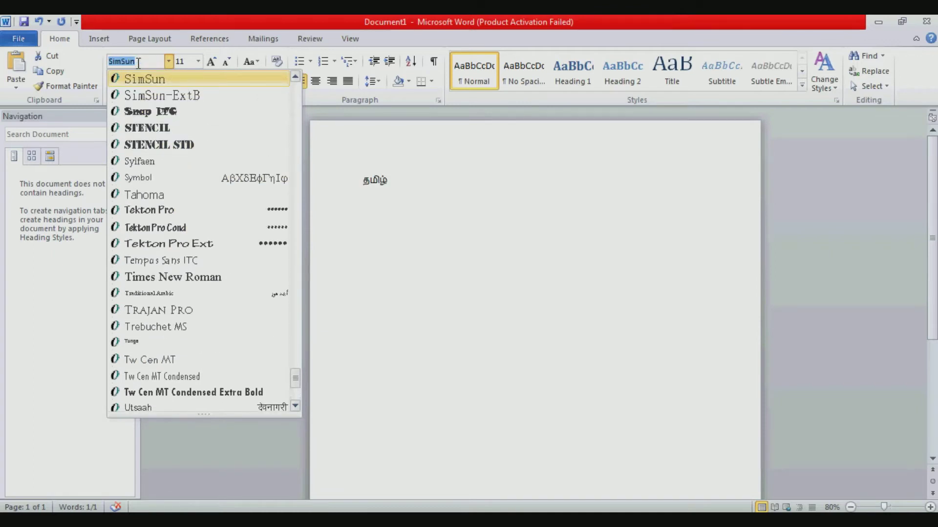
key("Up")
key("Up")
key("Up")
key("Down")
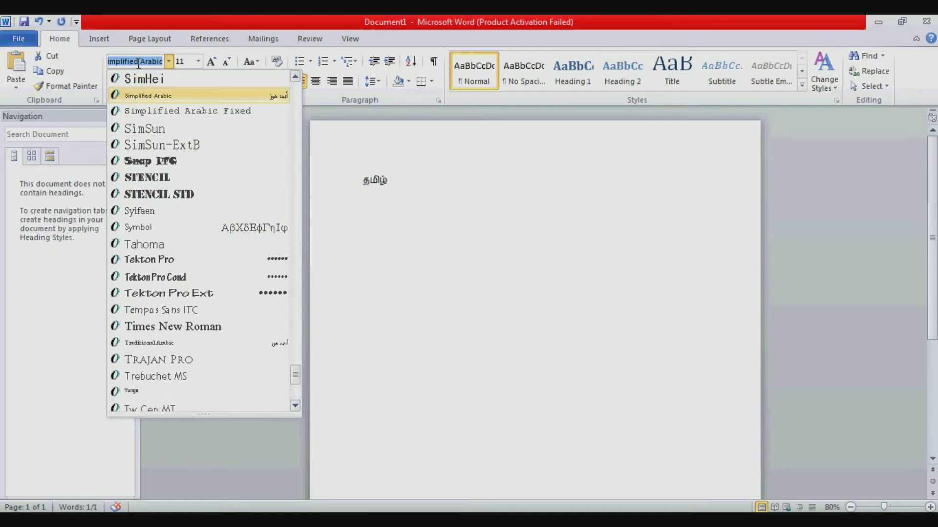
left_click(483, 215)
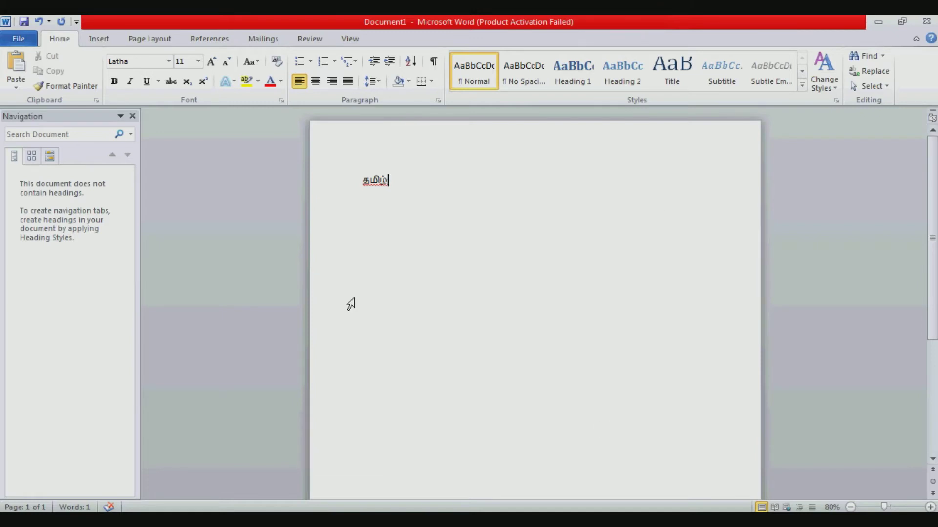
key("alt+Tab")
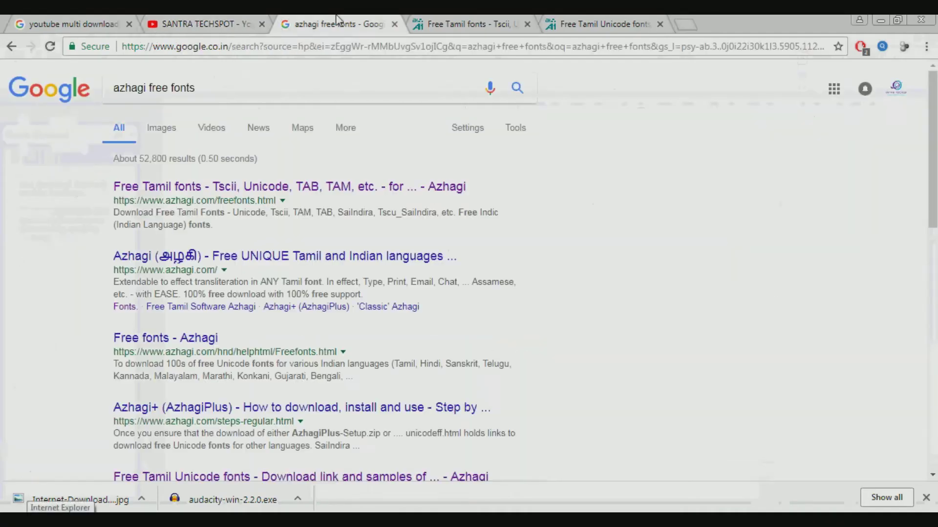
- Switch to the Chrome tab showing 'azhagi free fonts' search results
left_click(337, 20)
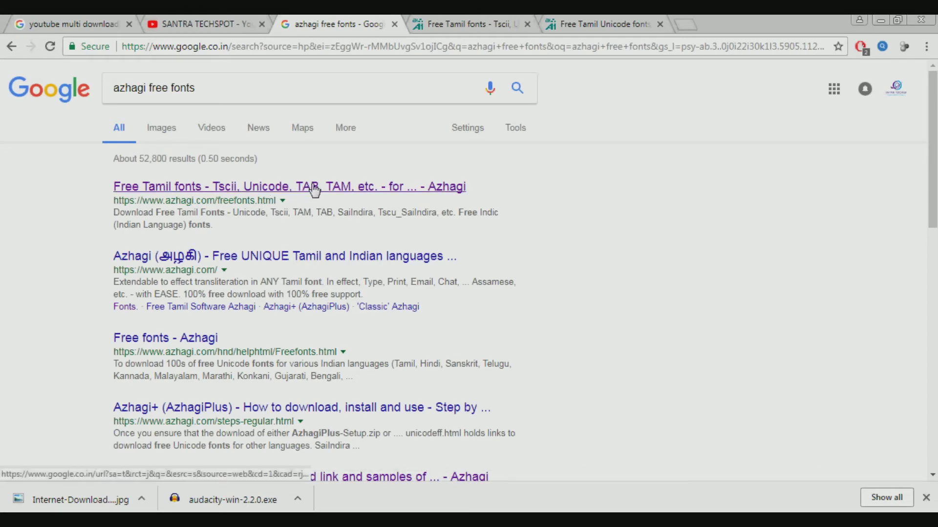
- Go to azhagi's Free Tamil fonts page and open the Ila.Sundaram Unicode font samples
left_click(487, 24)
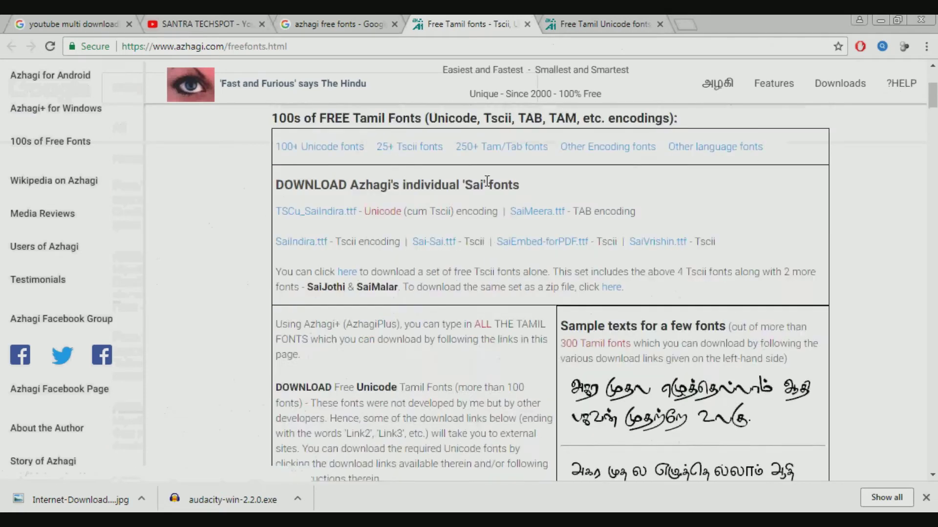
scroll(487, 182, "up", 4)
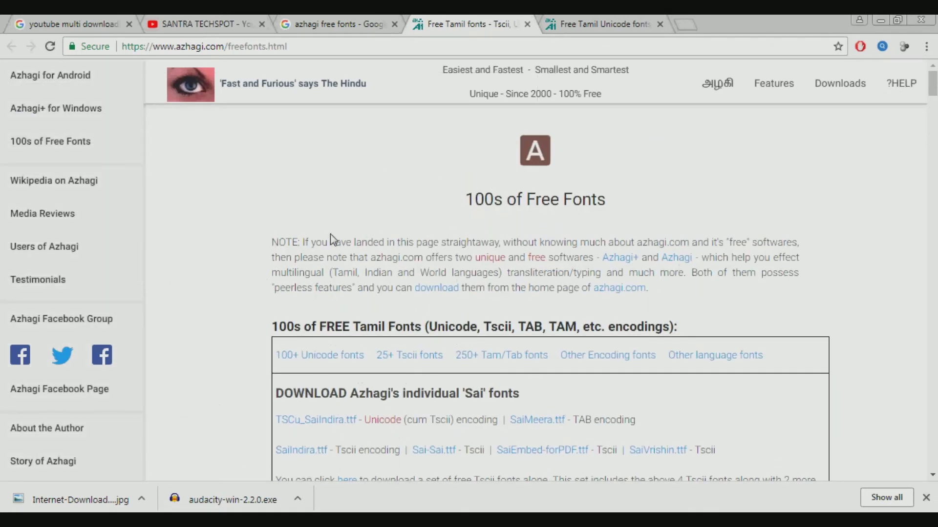
scroll(330, 239, "down", 5)
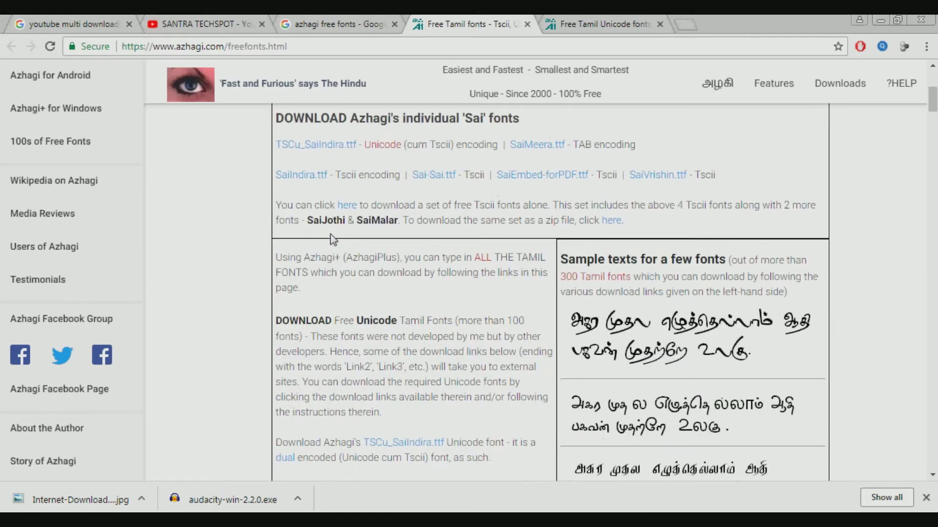
scroll(330, 239, "down", 2)
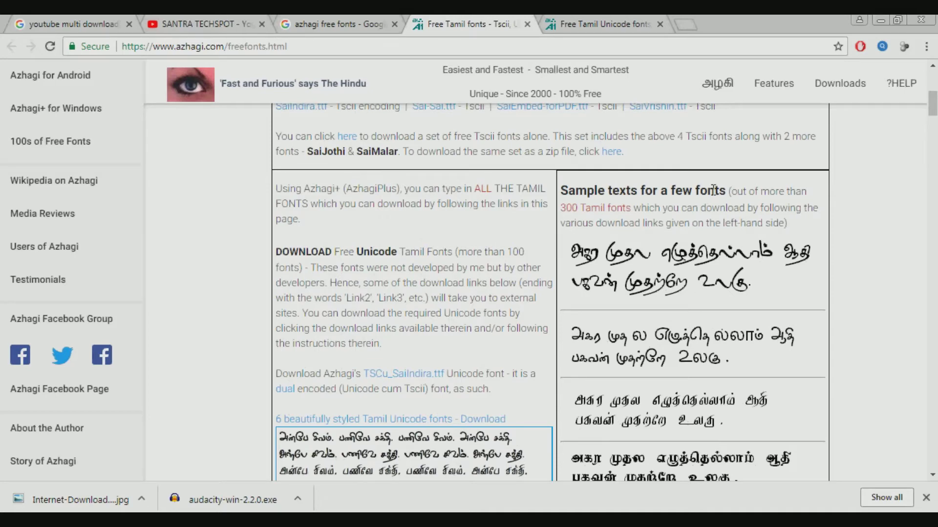
scroll(713, 190, "down", 1)
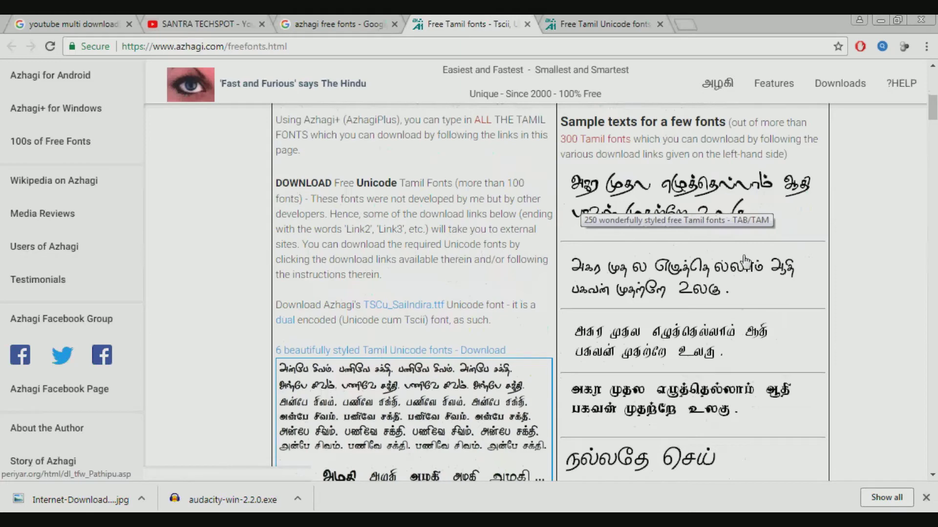
scroll(730, 311, "down", 2)
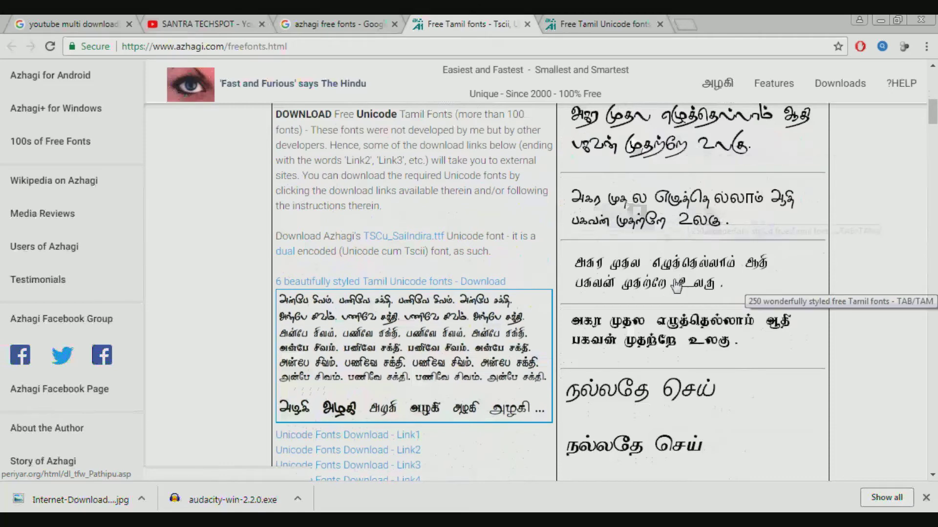
scroll(684, 281, "down", 2)
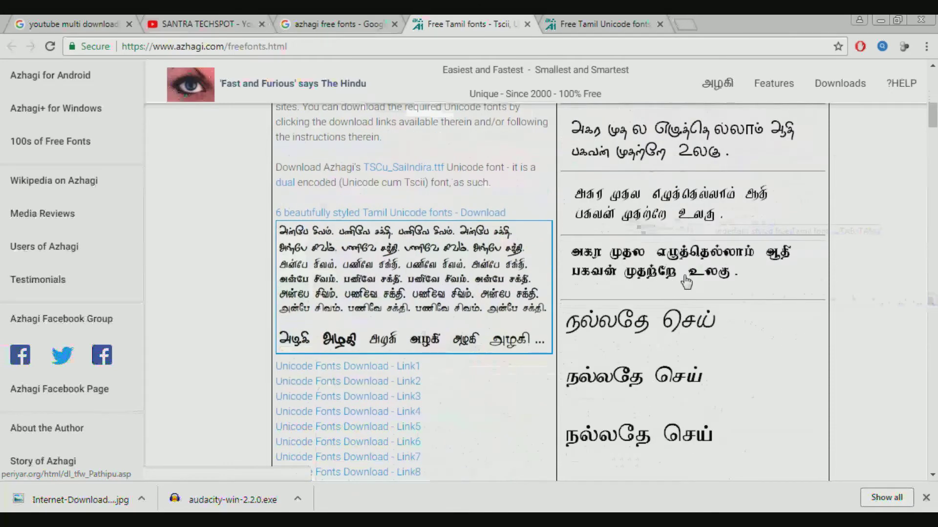
scroll(686, 282, "down", 4)
scroll(686, 282, "up", 3)
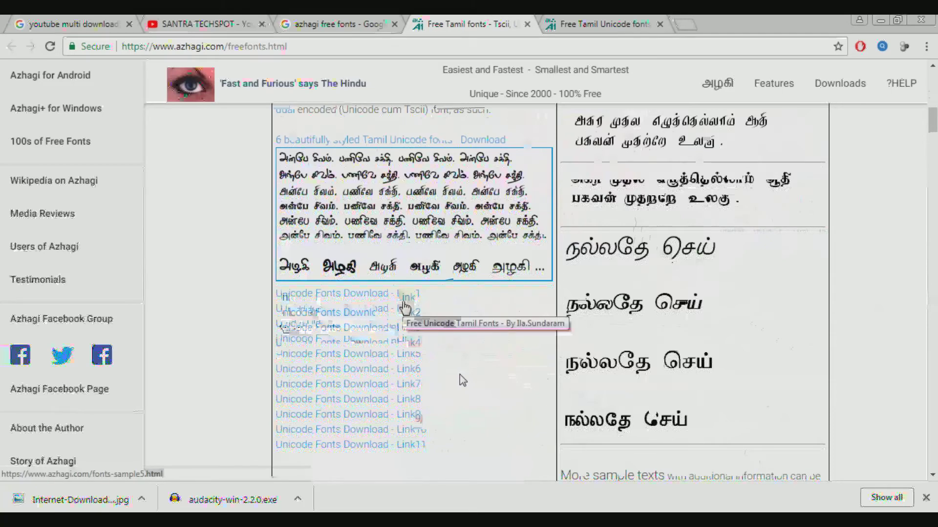
left_click(405, 309)
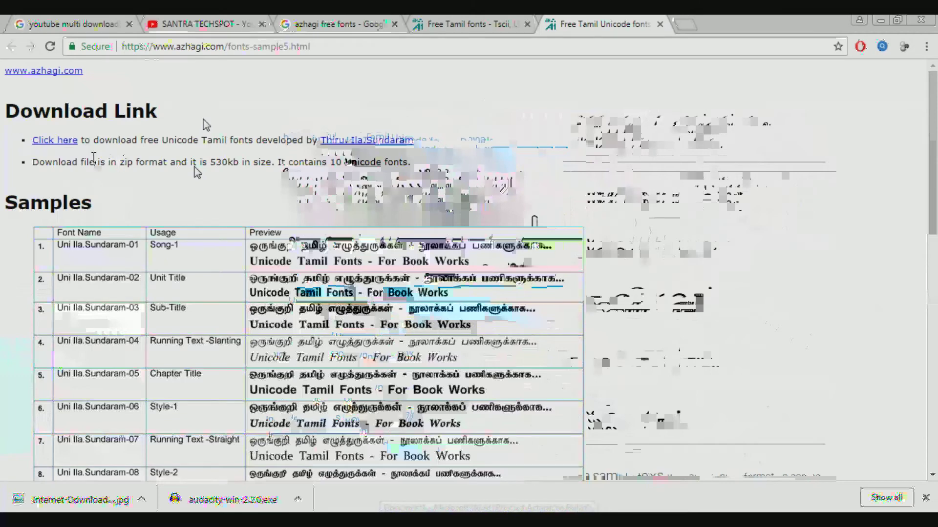
- Download the UnicodeFonts-IlaSundaram-Set1.zip package and open its download item options
left_click(47, 145)
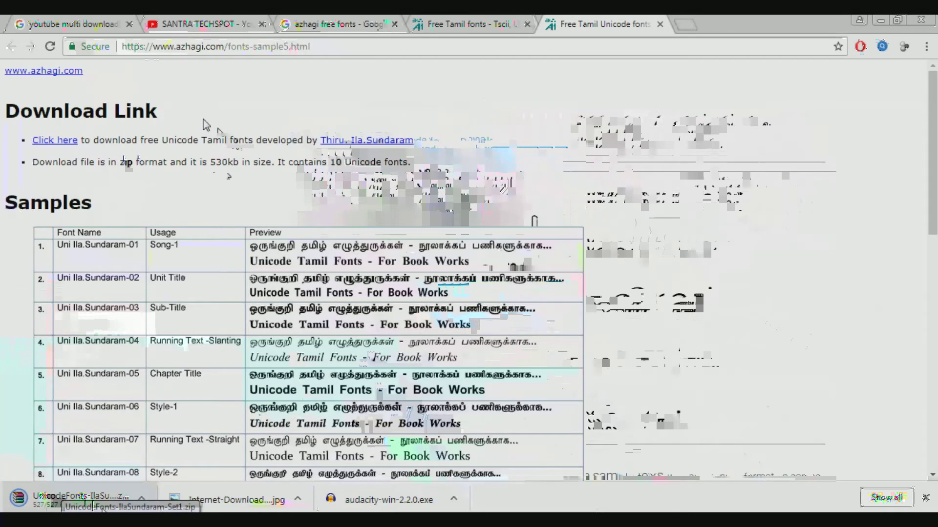
left_click(140, 499)
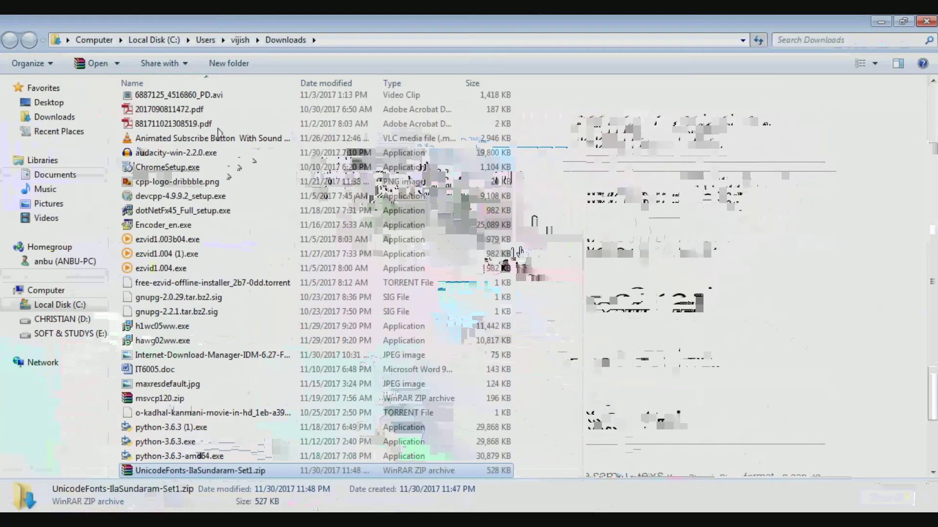
- Extract the font zip and open the UnicodeFonts-IlaSundaram-Set1 folder in Downloads
right_click(195, 471)
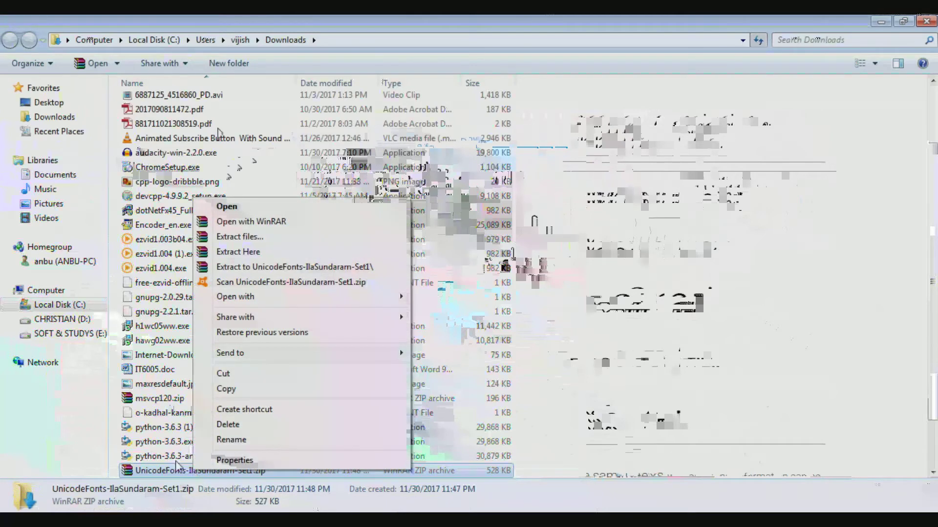
left_click(258, 239)
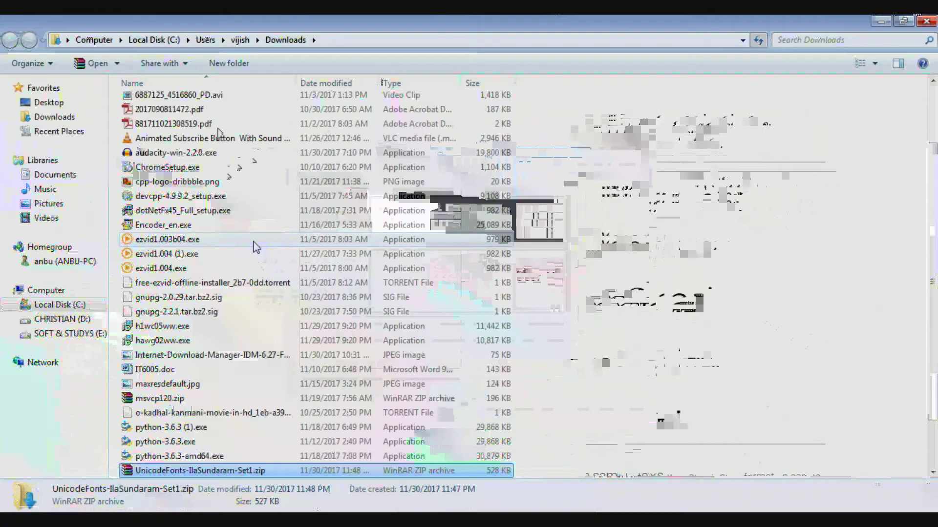
scroll(256, 247, "up", 2)
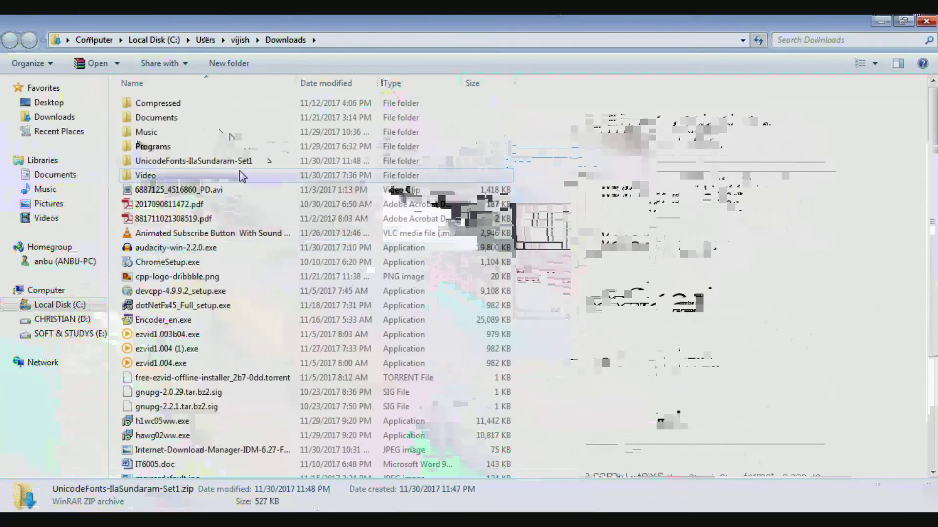
left_click(242, 161)
double_click(242, 161)
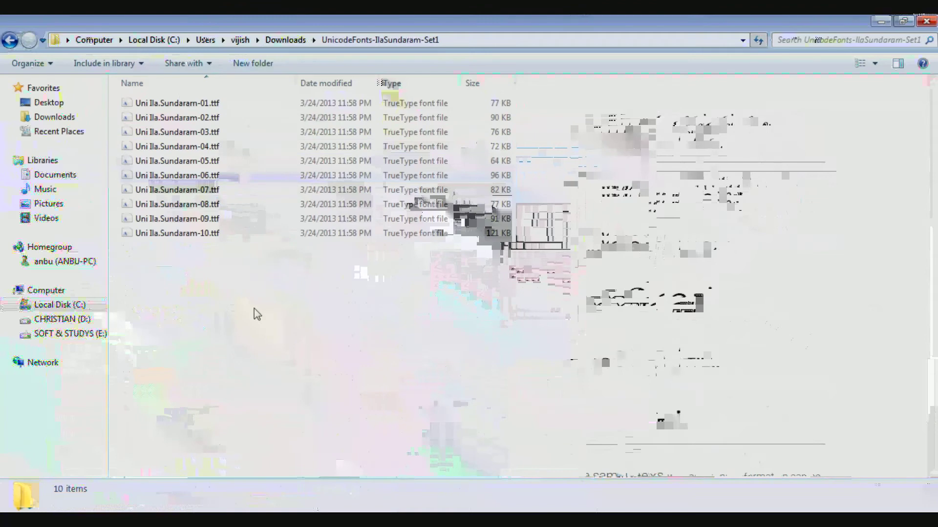
- Select all ten Uni Ila.Sundaram .ttf files and install them
key("ctrl+a")
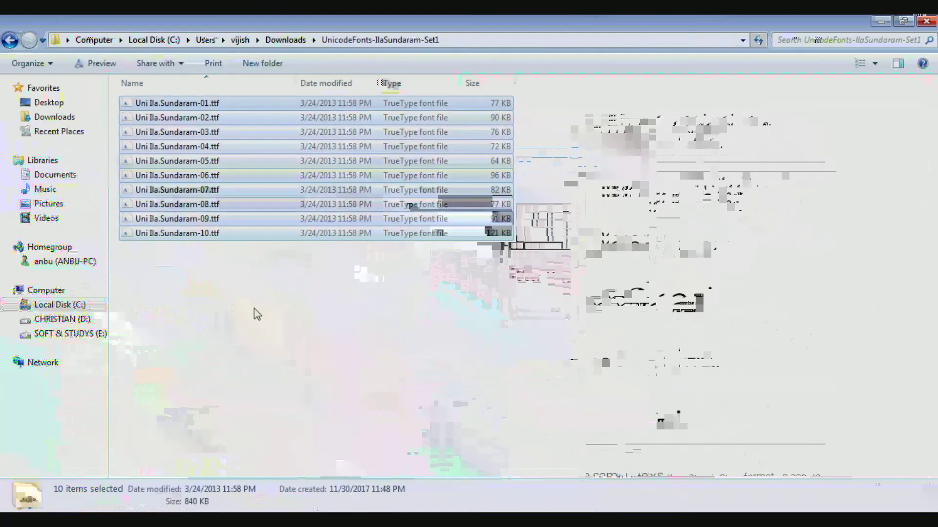
left_click(254, 309)
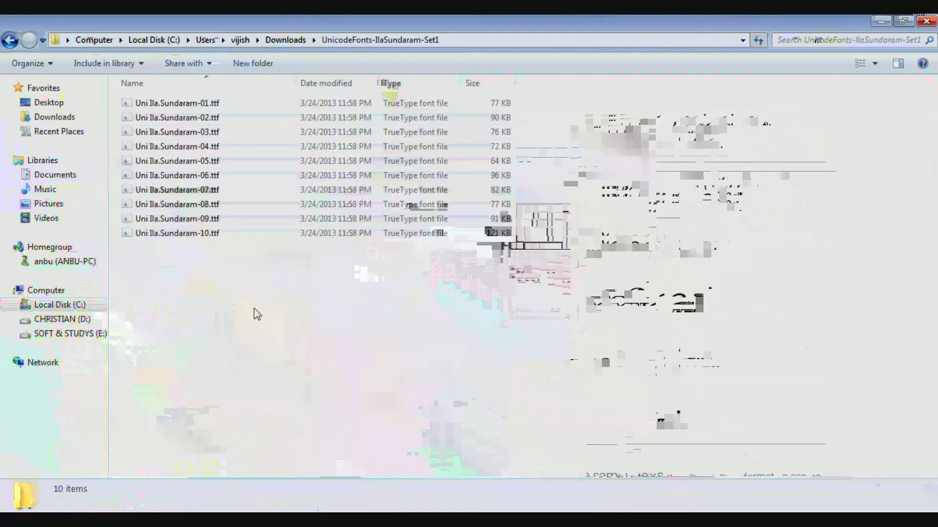
left_click(225, 113)
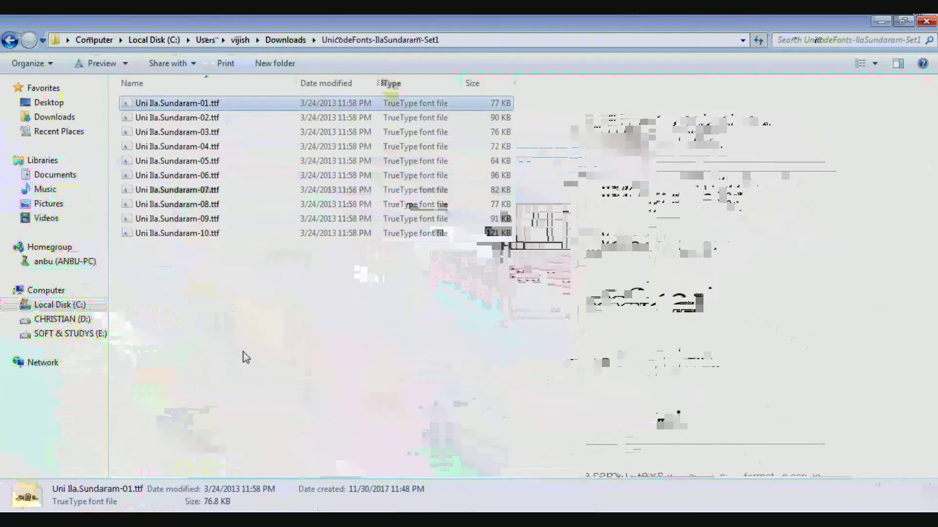
left_click(242, 298)
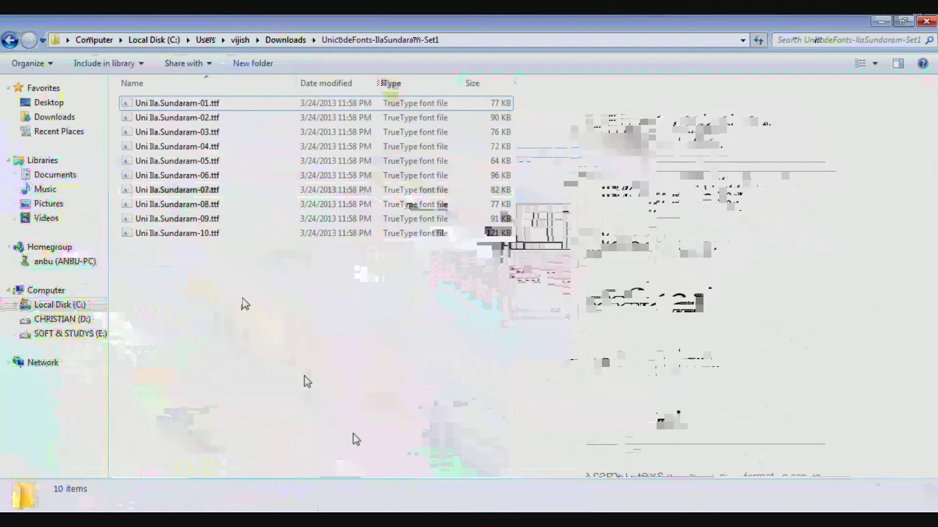
key("ctrl+a")
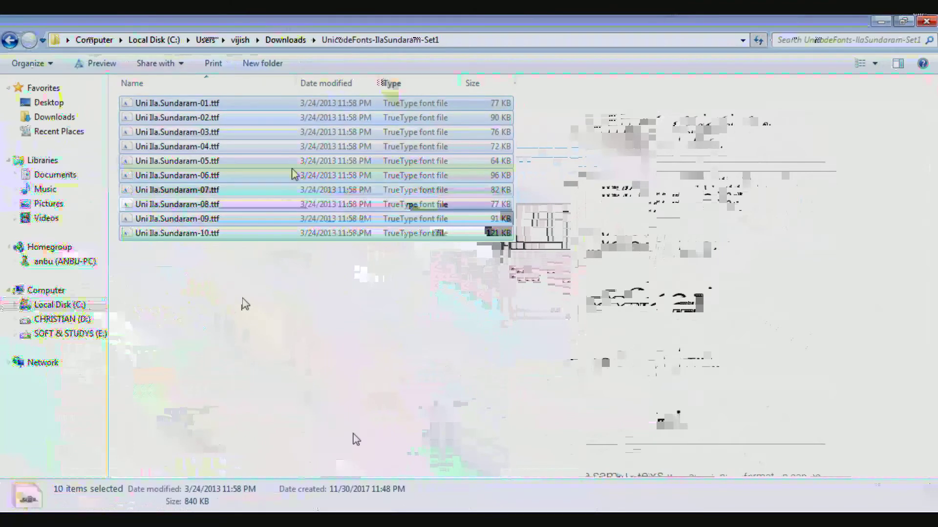
right_click(294, 175)
left_click(322, 210)
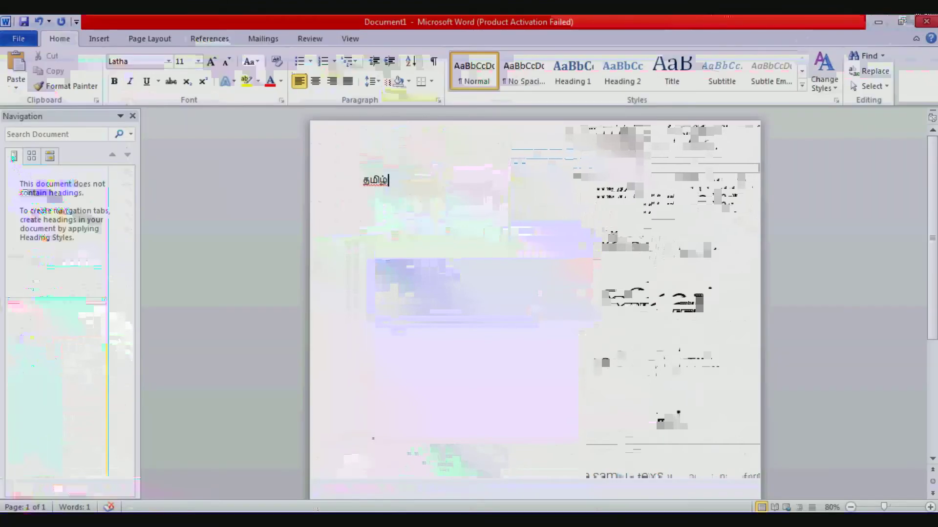
- Close Word, relaunch Microsoft Word 2010, and dismiss the activation notice
left_click(927, 22)
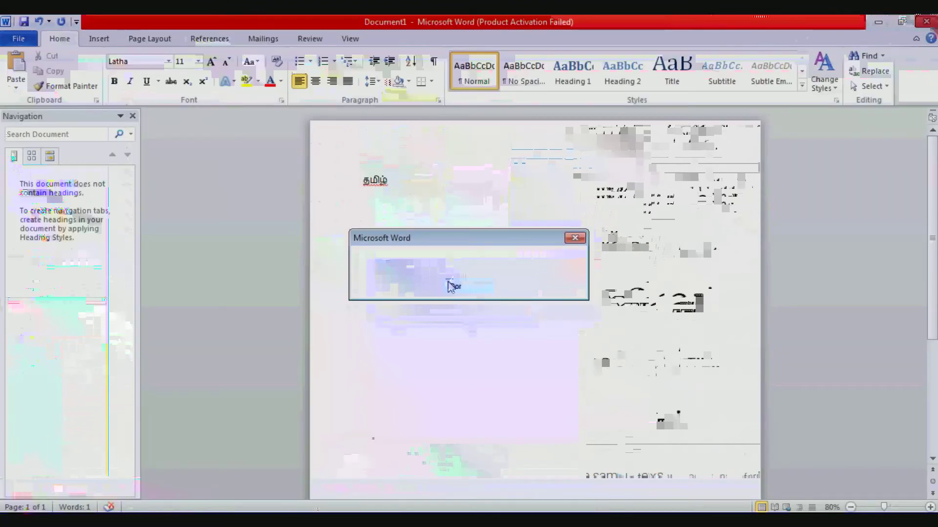
left_click(450, 286)
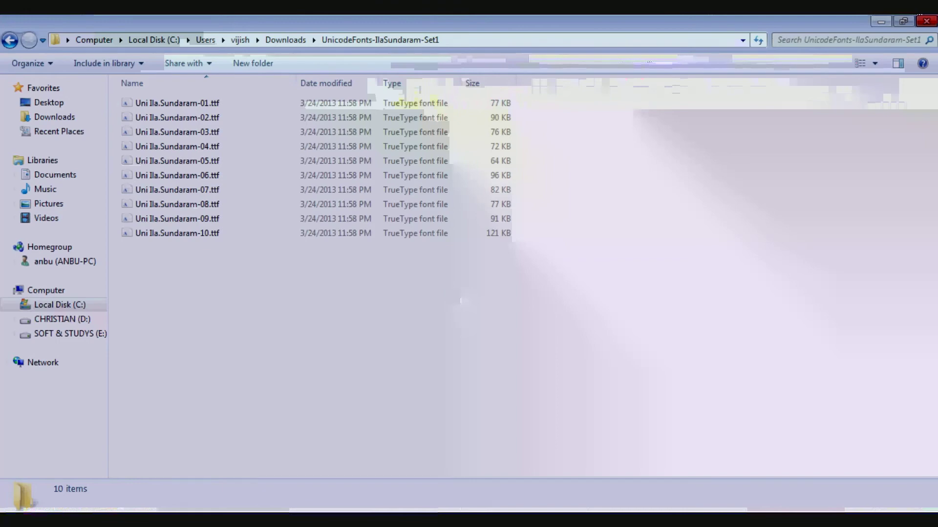
key("super")
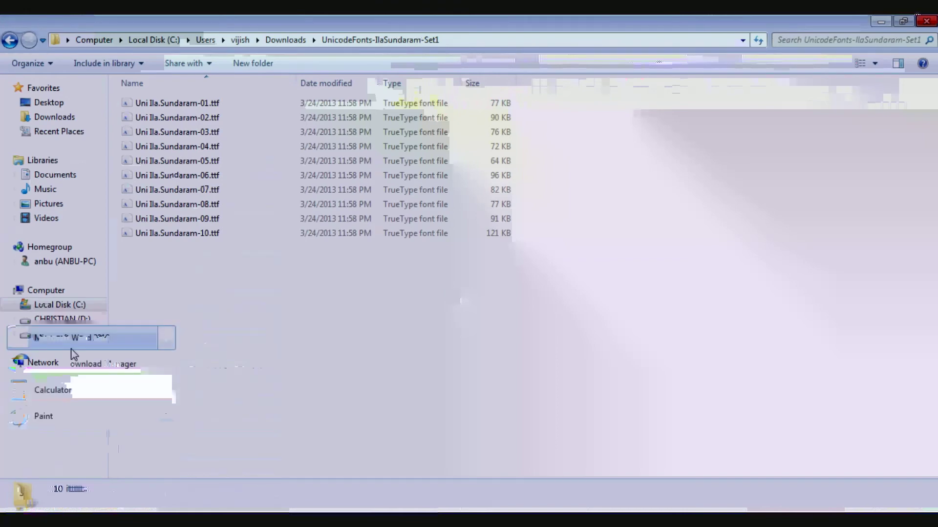
left_click(73, 355)
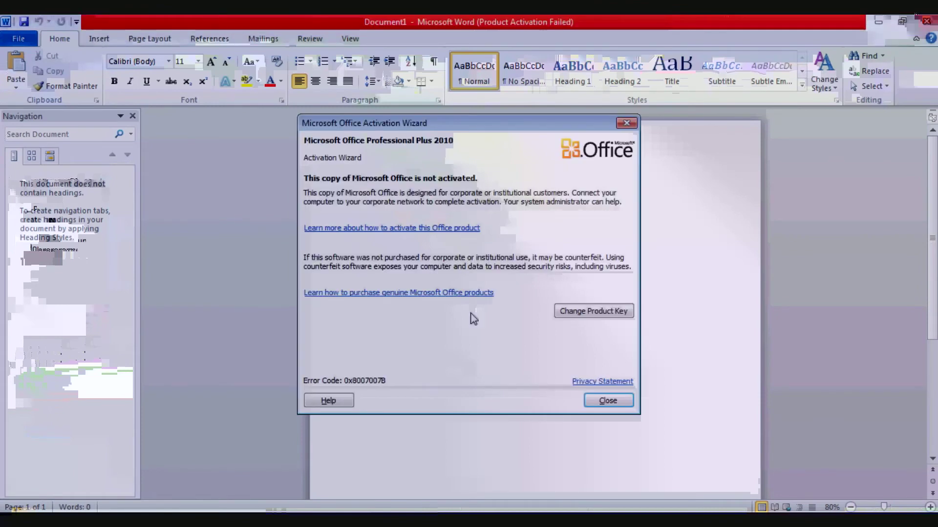
left_click(607, 402)
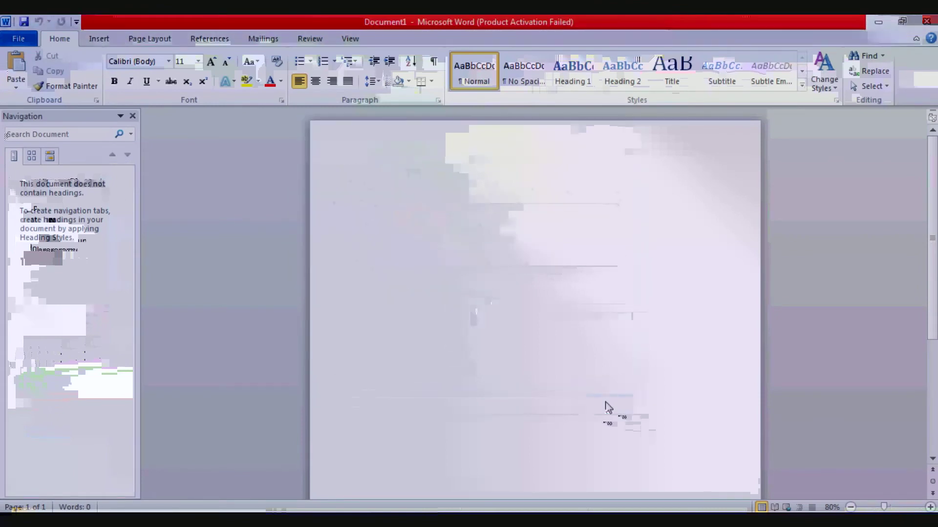
- Type the Tamil word தமிழ் on the new blank page
type("th")
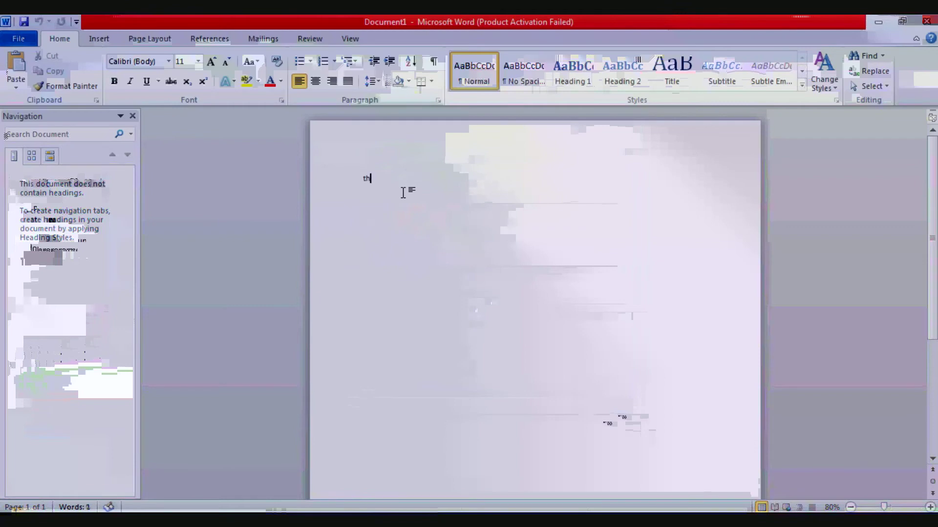
key("BackSpace")
key("BackSpace")
type("த")
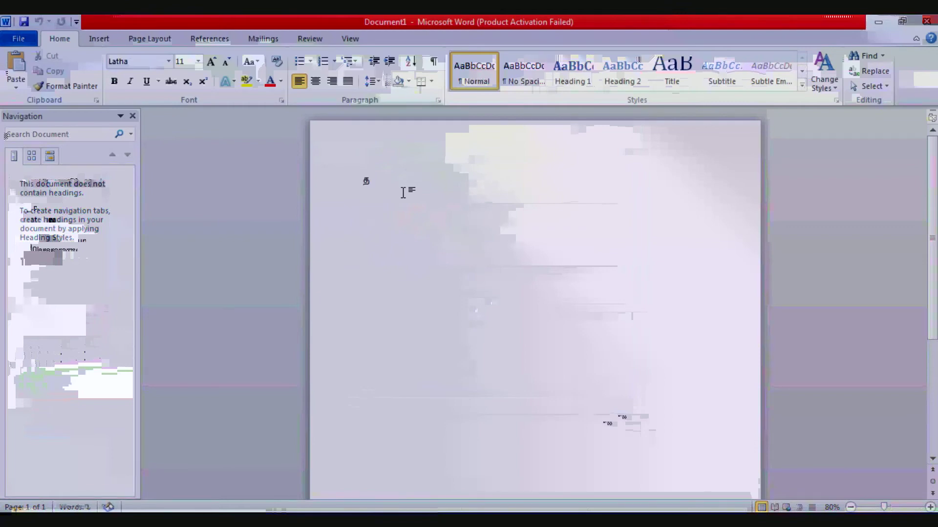
type("மிழ்")
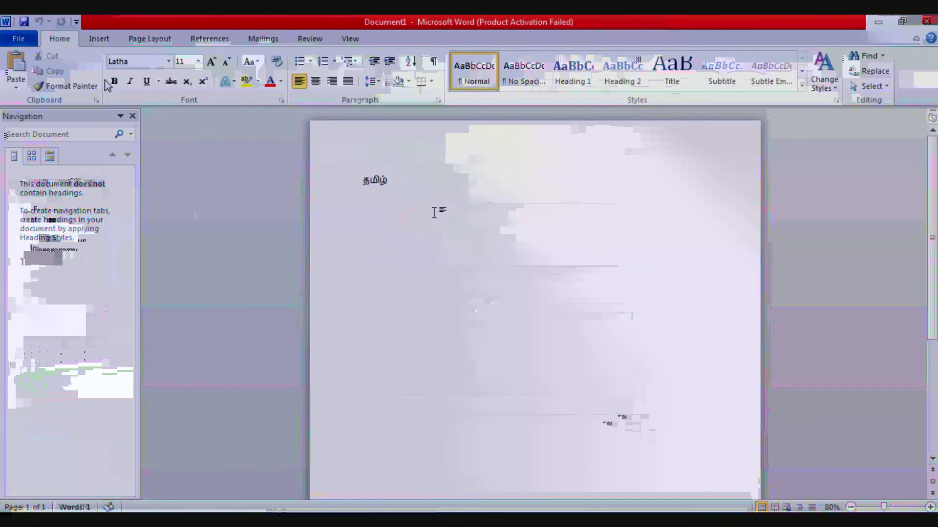
- Apply the Uni Ila.Sundaram-01 font to தமிழ் and select the word
left_click(169, 63)
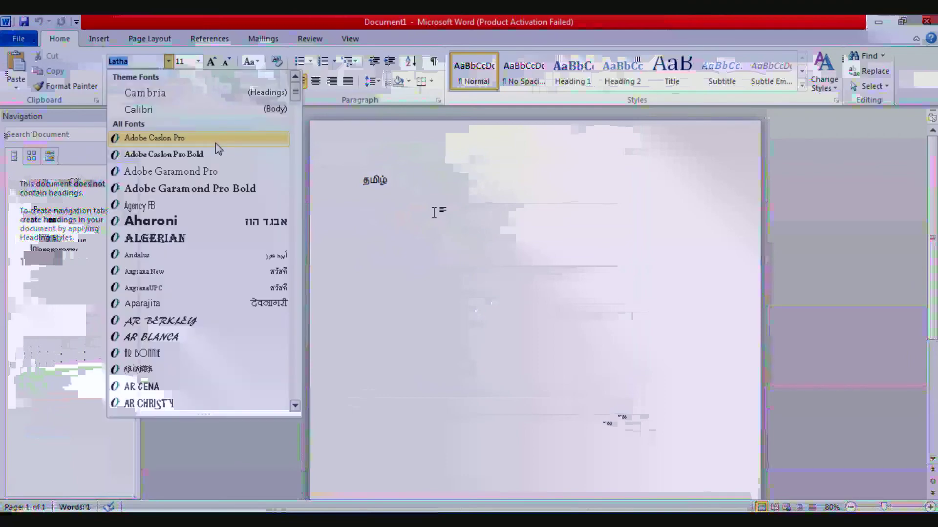
left_click_drag(300, 96, 306, 390)
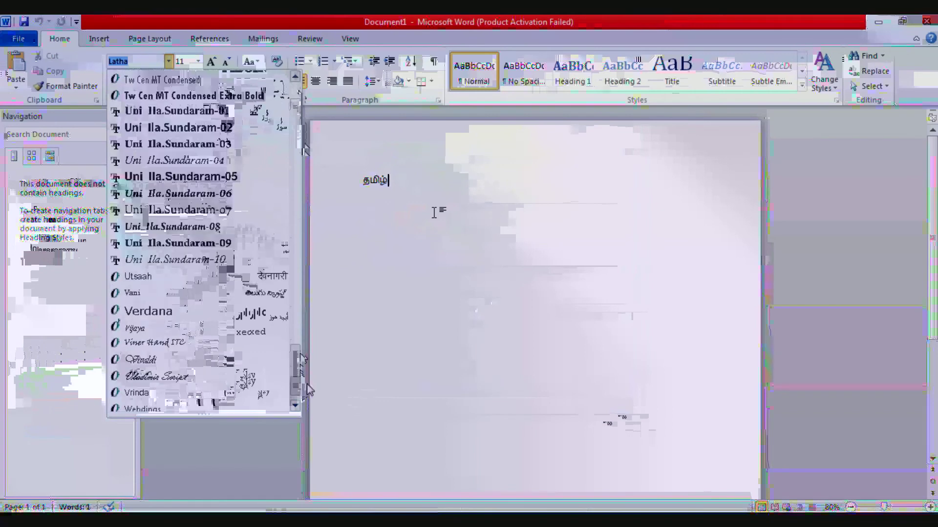
scroll(74, 162, "up", 1)
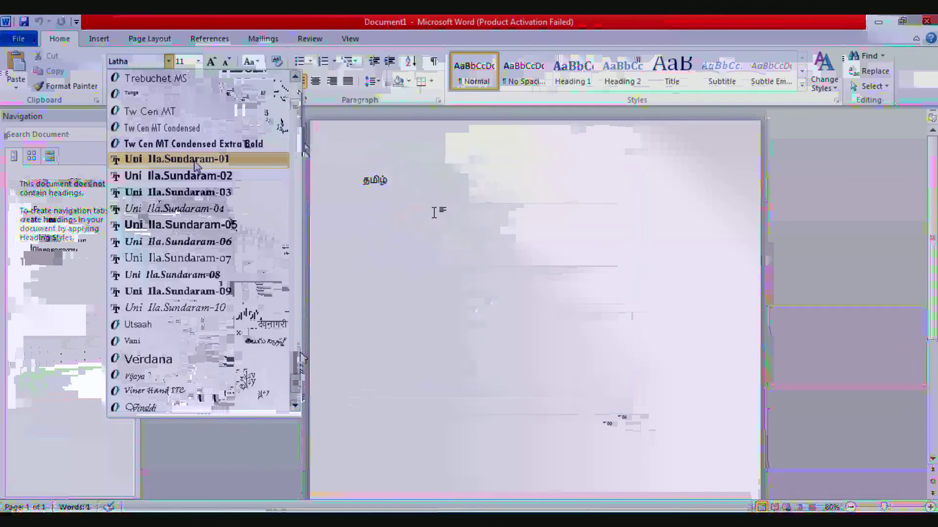
left_click(195, 161)
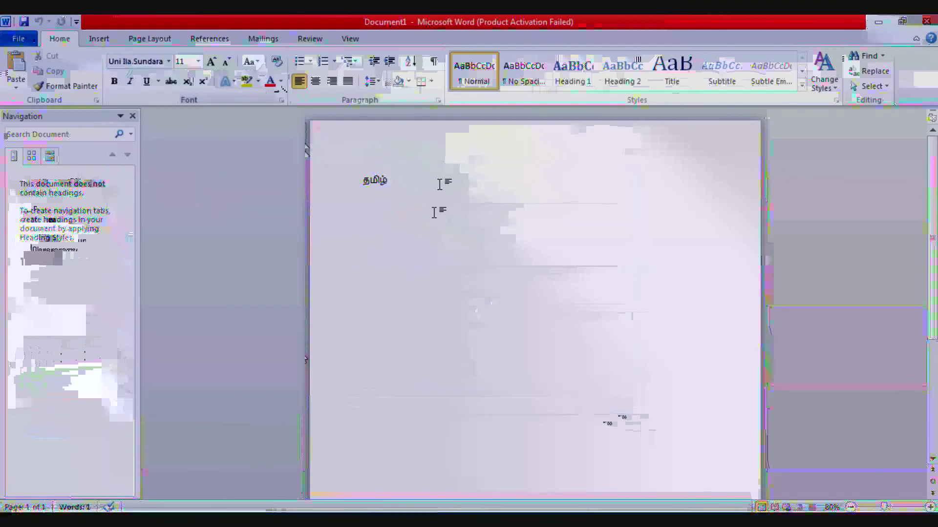
double_click(384, 182)
- Start entering a font name in the Font box, replacing the Tamil text with 'U'
left_click(139, 60)
type("உள்")
key("BackSpace")
key("BackSpace")
key("BackSpace")
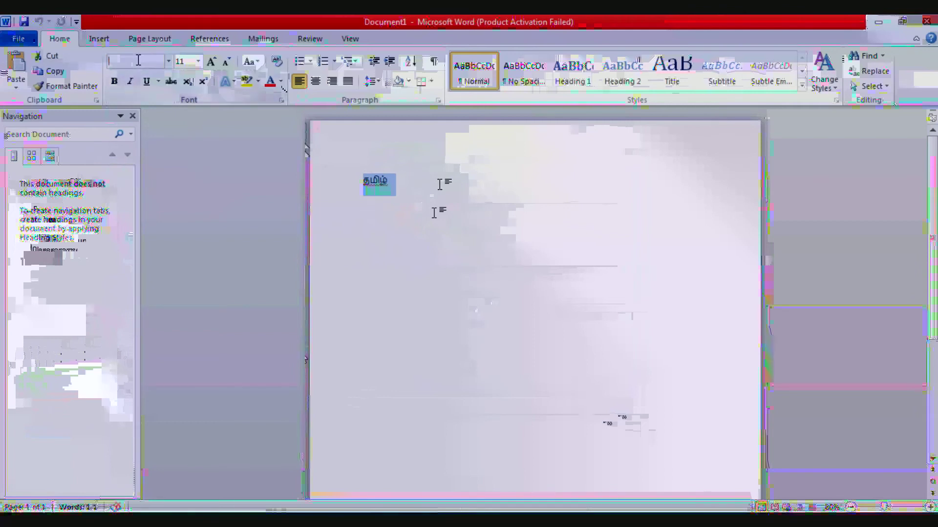
type("Uni Ila.Sundara")
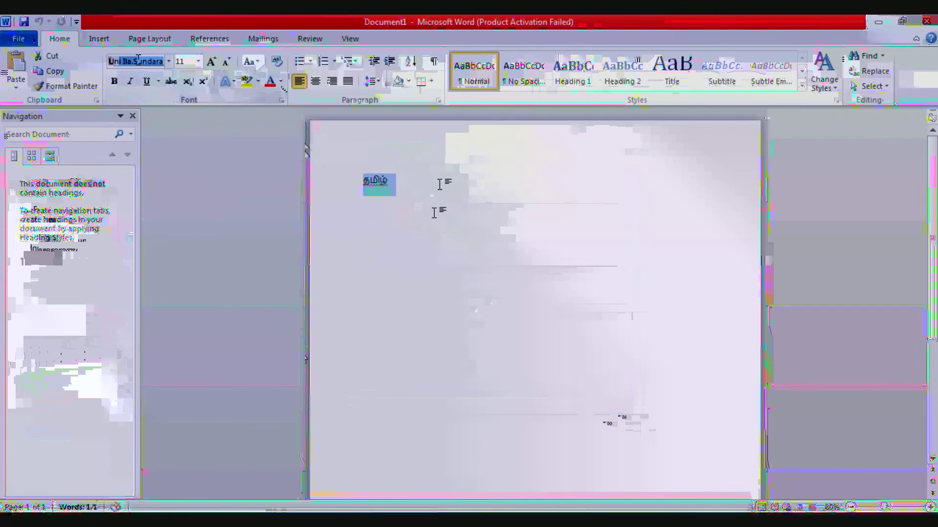
- Enlarge the Tamil word step by step up to 112 pt
key("ctrl+shift+period")
key("ctrl+shift+period")
key("ctrl+shift+period")
key("ctrl+bracketright")
key("ctrl+bracketright")
key("ctrl+bracketright")
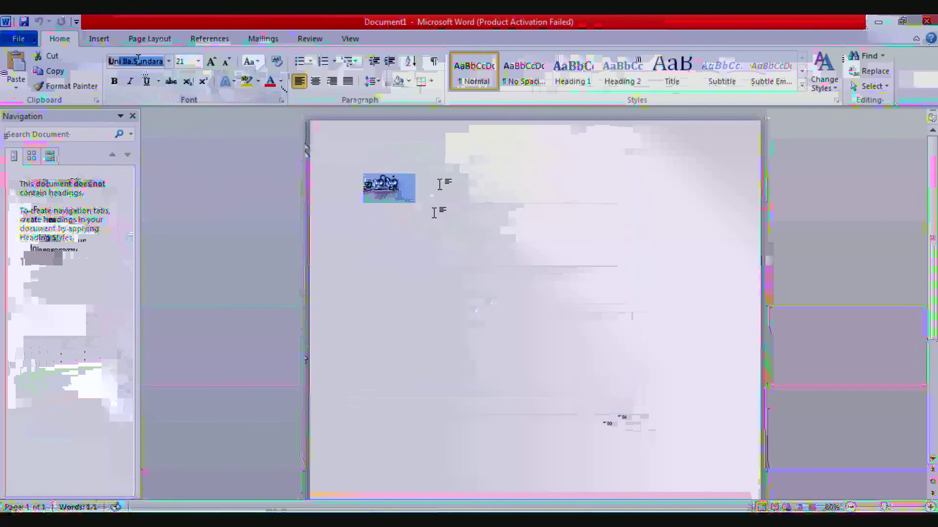
key("ctrl+bracketright")
key("ctrl+bracketright")
key("ctrl+bracketright")
key("ctrl+bracketright")
key("ctrl+bracketright")
key("ctrl+bracketright")
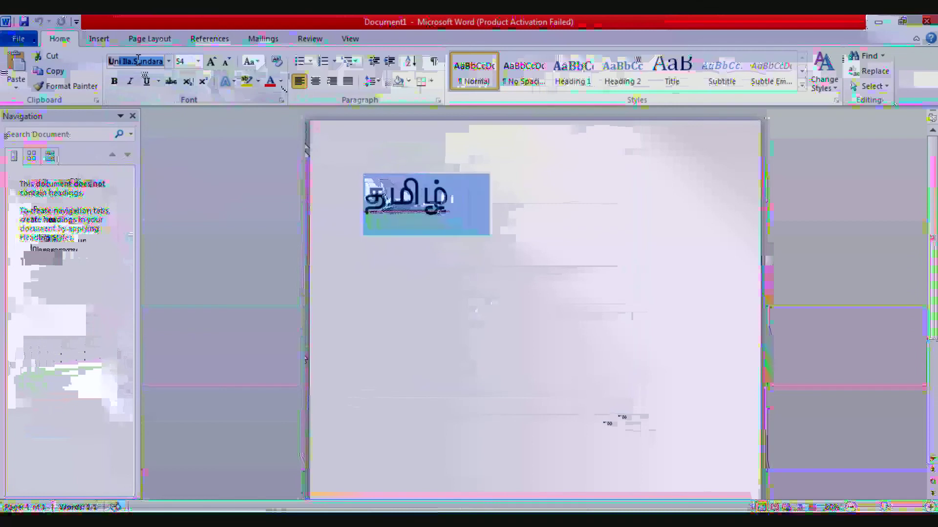
key("ctrl+bracketright")
key("ctrl+bracketright")
key("ctrl+bracketright")
key("ctrl+bracketright")
key("ctrl+bracketright")
key("ctrl+bracketright")
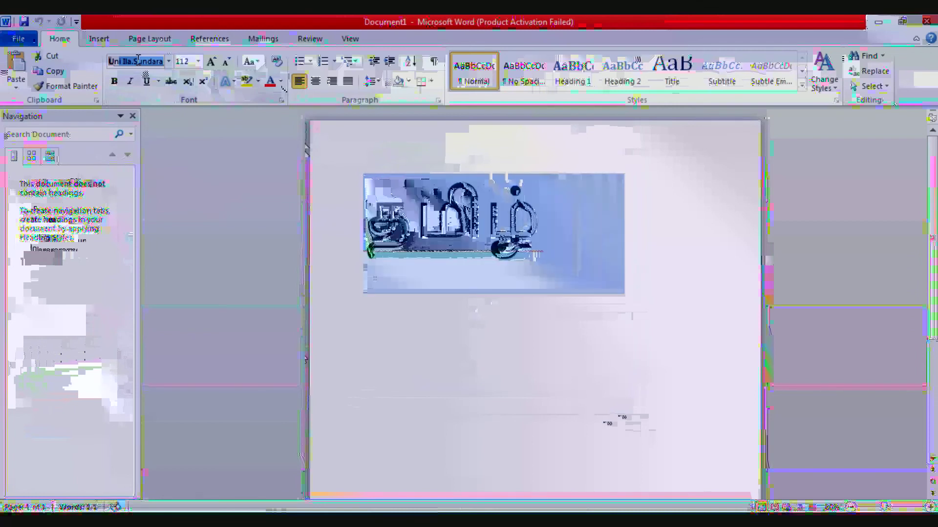
- Reselect the whole enlarged word and bring up the font list
key("Right")
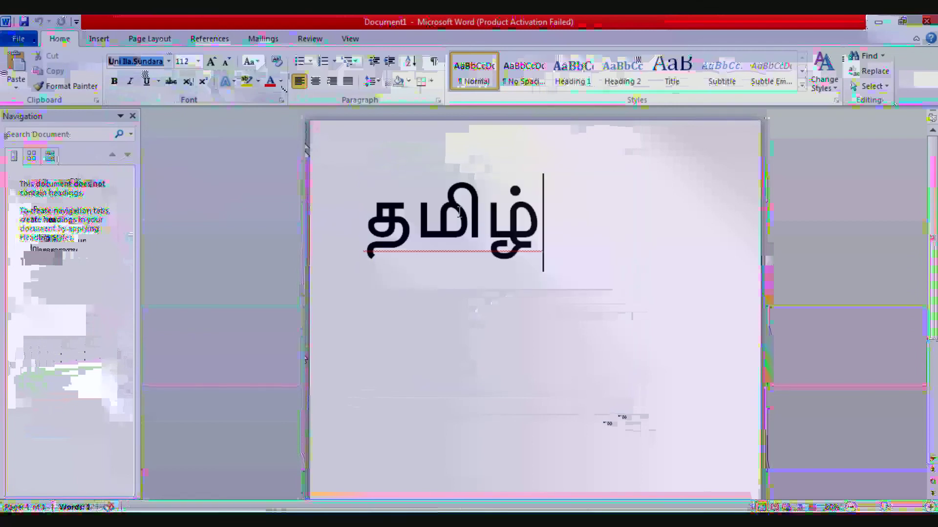
key("shift+Left")
key("ctrl+a")
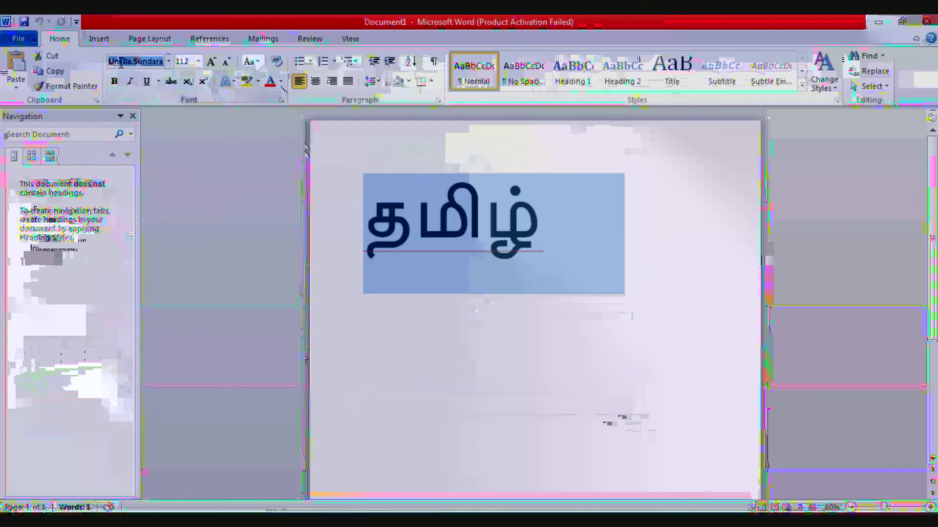
left_click(122, 62)
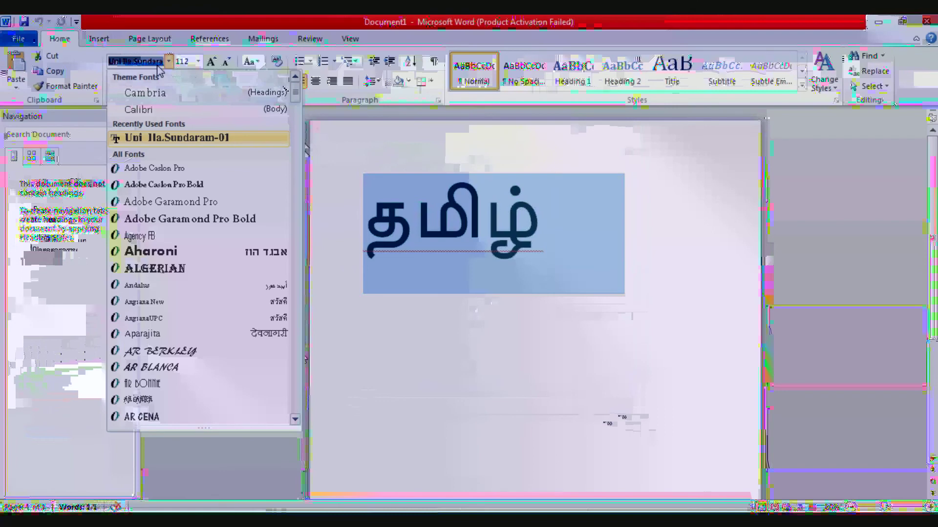
- Apply the Uni Ila.Sundaram-10 font to the Tamil word
left_click(155, 64)
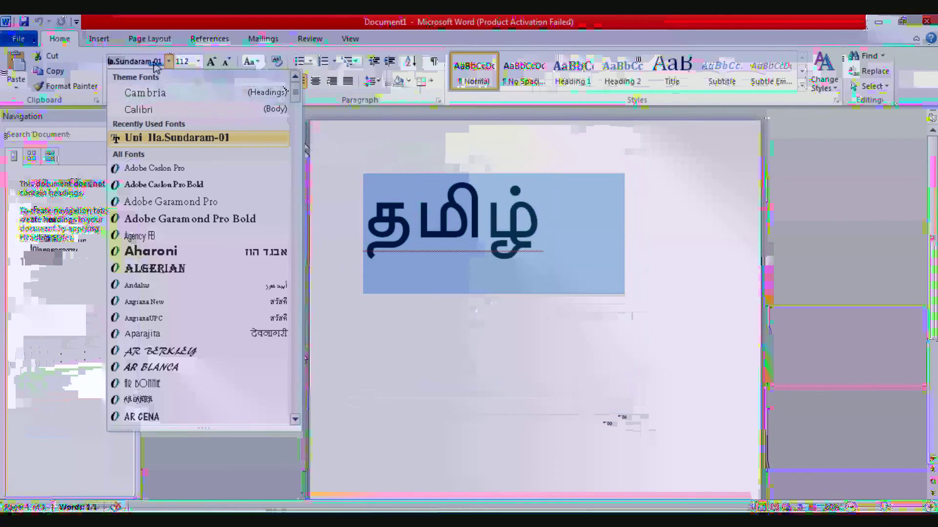
mouse_move(302, 99)
left_mouse_down()
mouse_move(331, 430)
mouse_move(313, 413)
left_mouse_up()
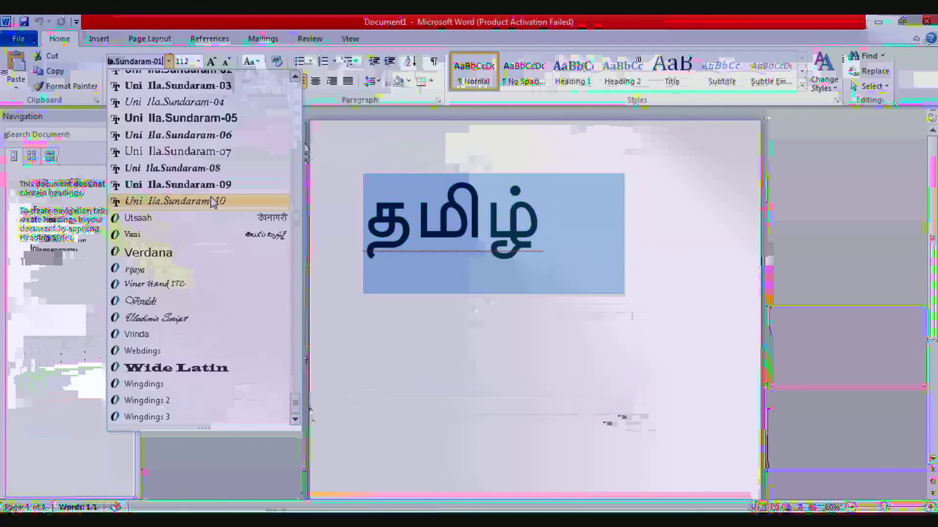
left_click(213, 202)
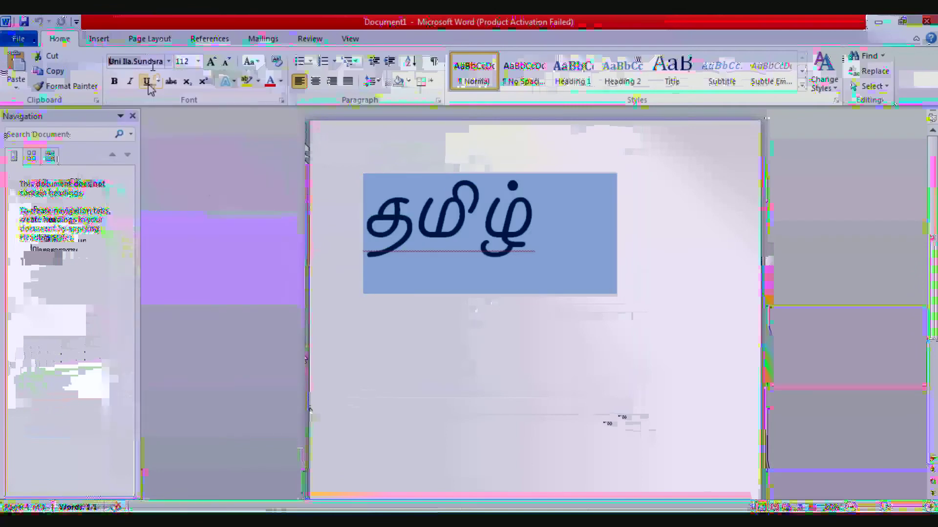
- Preview the other Uni Ila.Sundaram fonts without changing the font, then return to Chrome
left_click(151, 65)
left_click(168, 61)
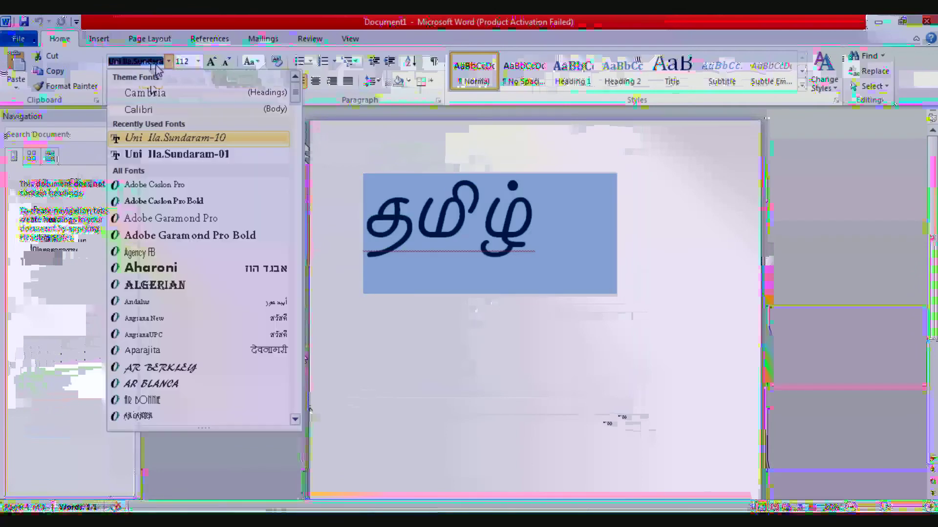
left_click_drag(296, 92, 307, 421)
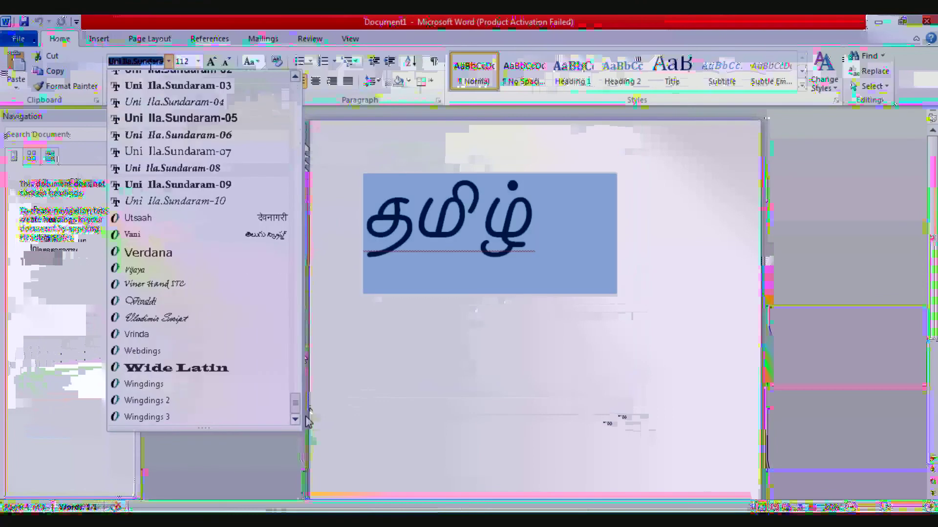
scroll(233, 218, "up", 1)
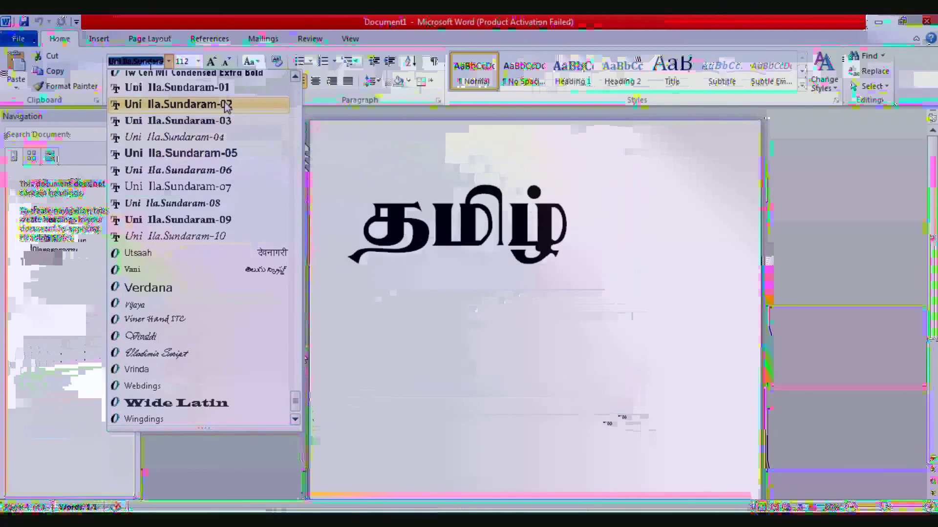
scroll(224, 93, "up", 2)
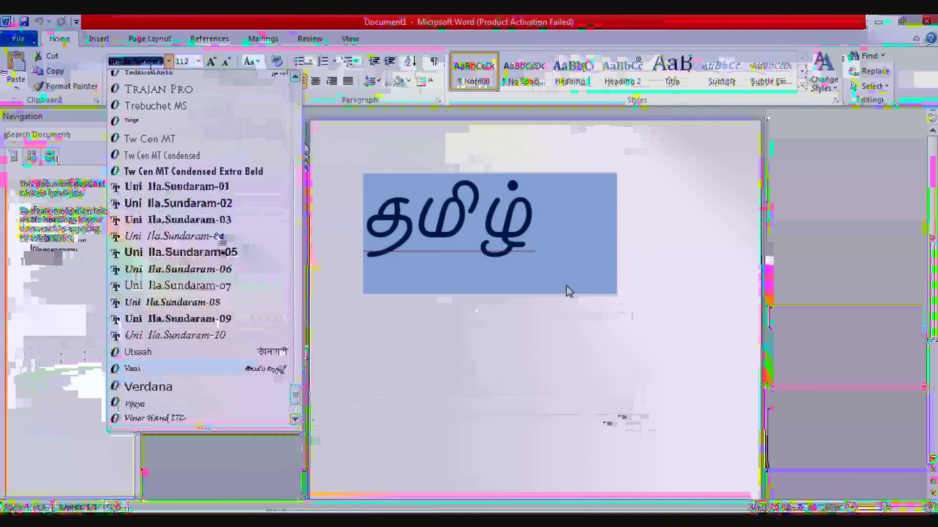
left_click(568, 292)
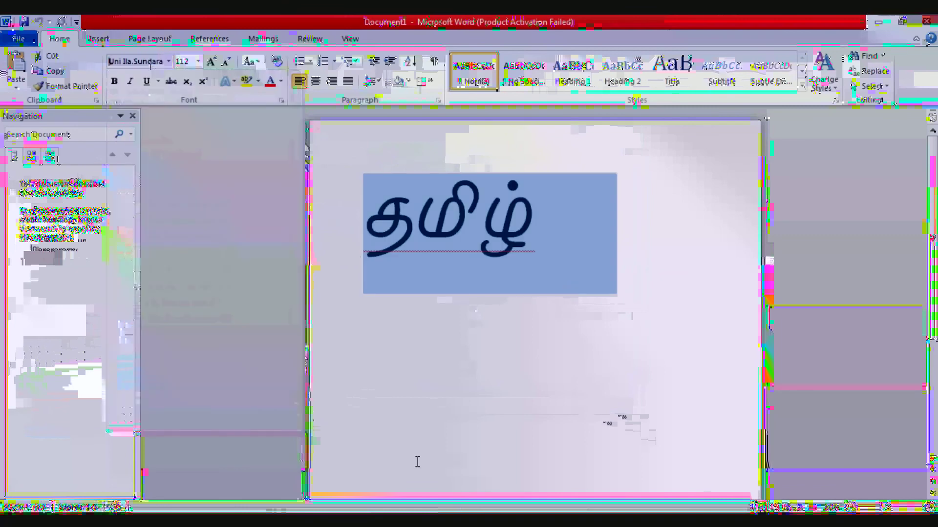
left_click(207, 510)
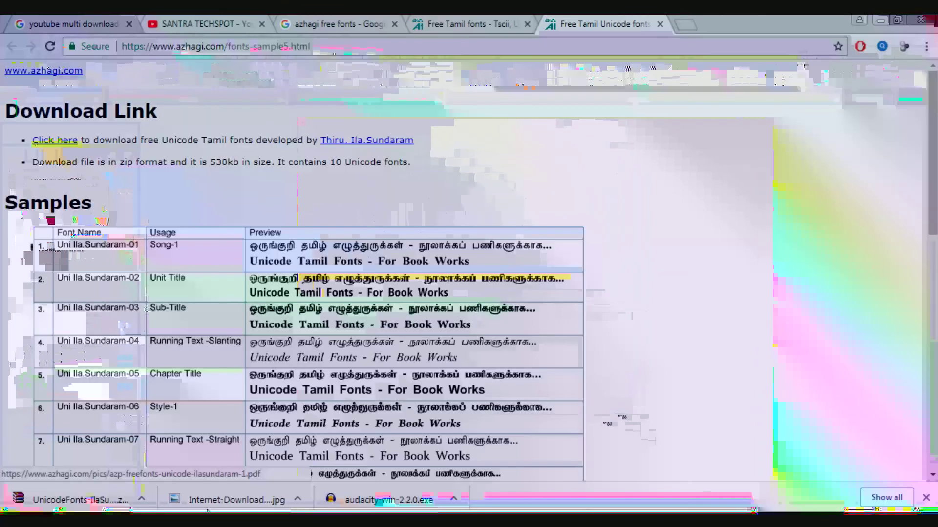
- Show the '100s of FREE Tamil Fonts' section on the azhagi.com freefonts.html tab, then open the recorder's tray menu
key("ctrl+shift+Tab")
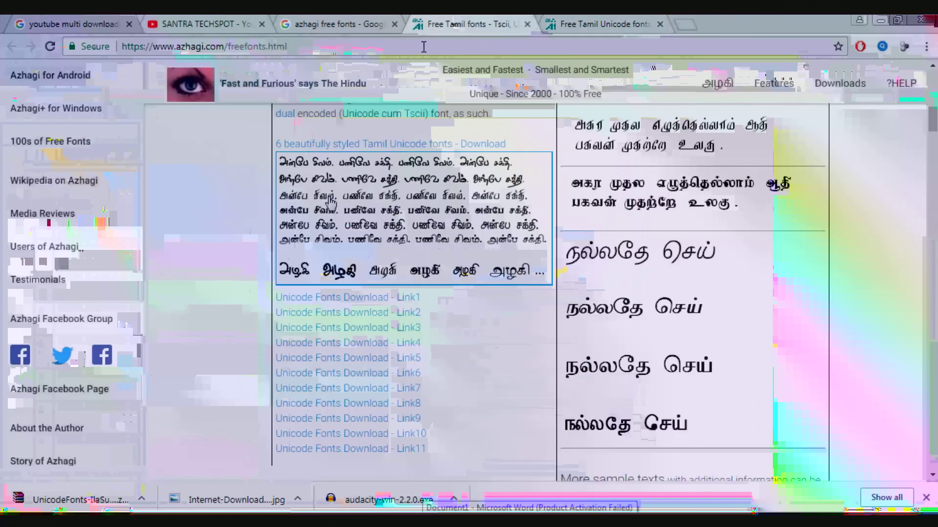
scroll(331, 200, "down", 2)
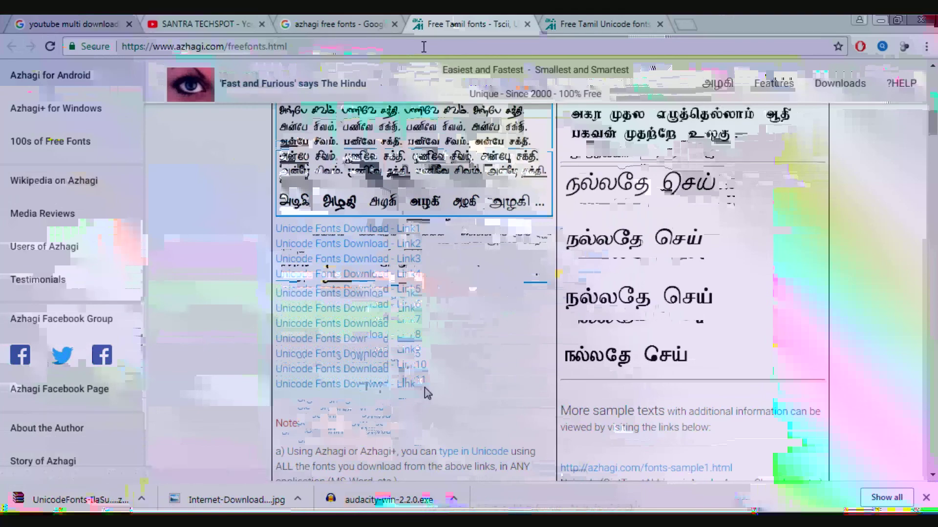
scroll(441, 306, "up", 7)
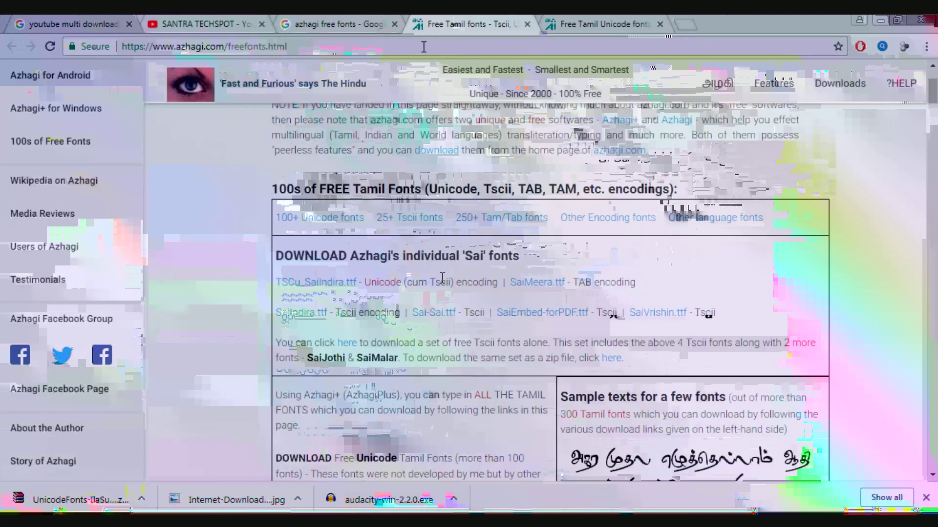
scroll(442, 254, "up", 3)
scroll(443, 235, "down", 4)
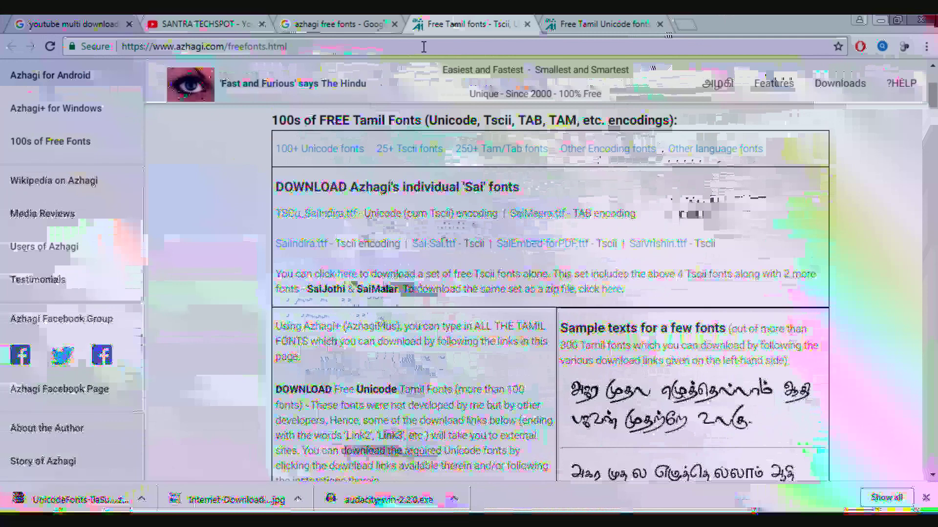
left_click(785, 522)
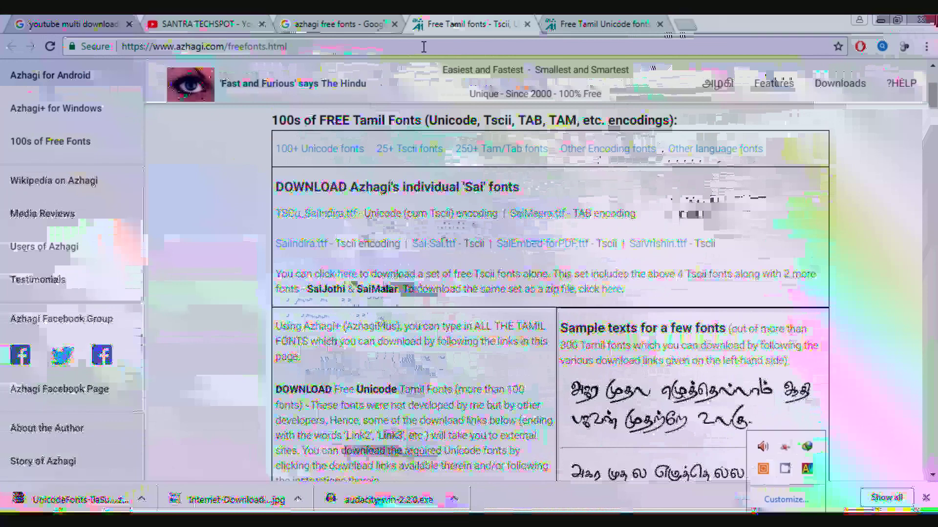
right_click(785, 468)
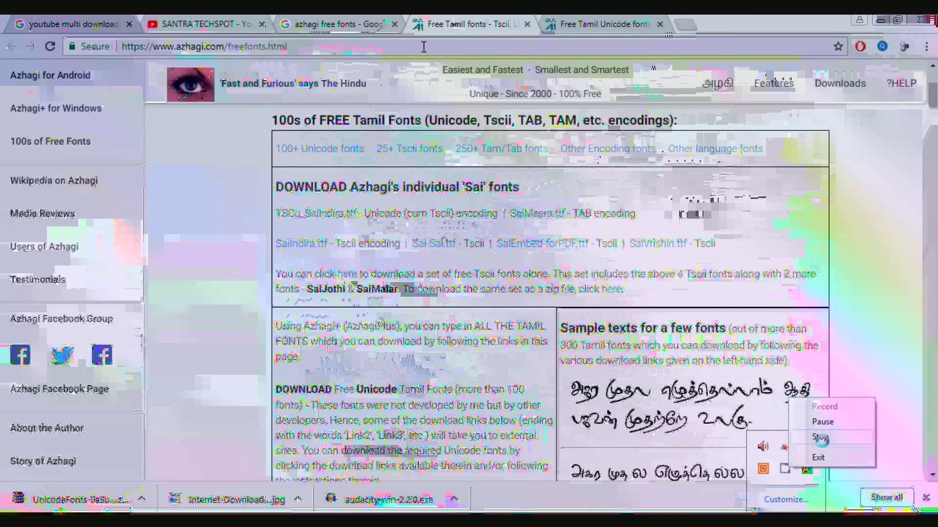